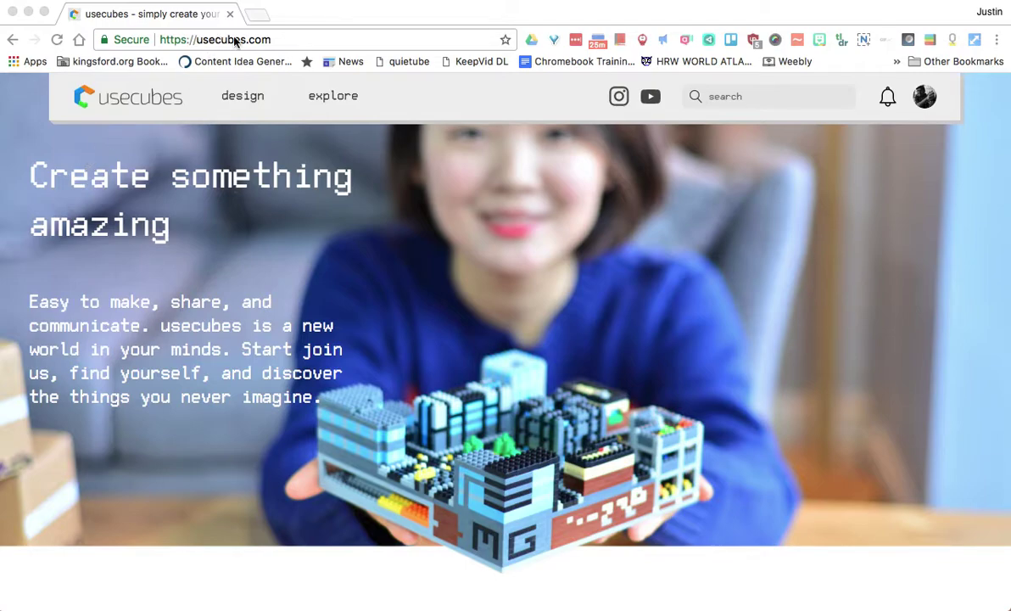
Step: Scroll down and back up through the usecubes home page's introduction
{"action": "scroll", "coordinate": [300, 292], "scroll_direction": "down", "scroll_amount": 2}
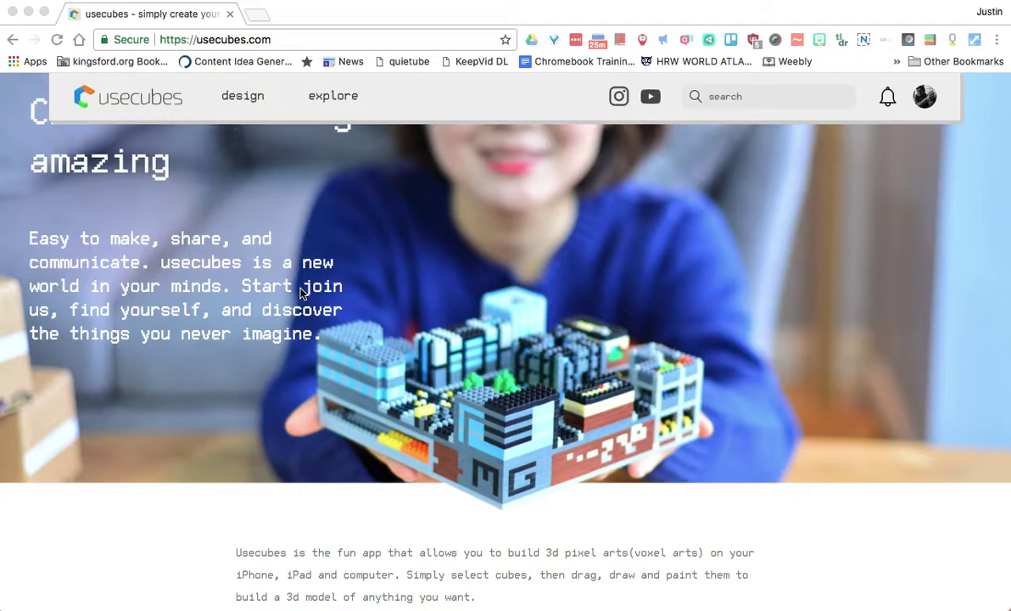
{"action": "scroll", "coordinate": [300, 293], "scroll_direction": "down", "scroll_amount": 7}
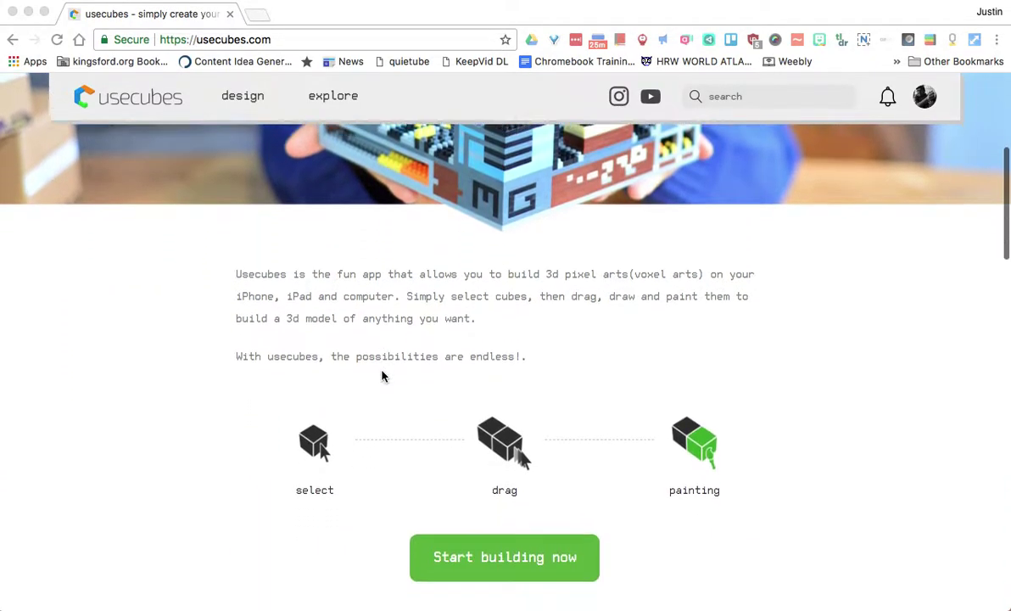
{"action": "scroll", "coordinate": [382, 373], "scroll_direction": "up", "scroll_amount": 5}
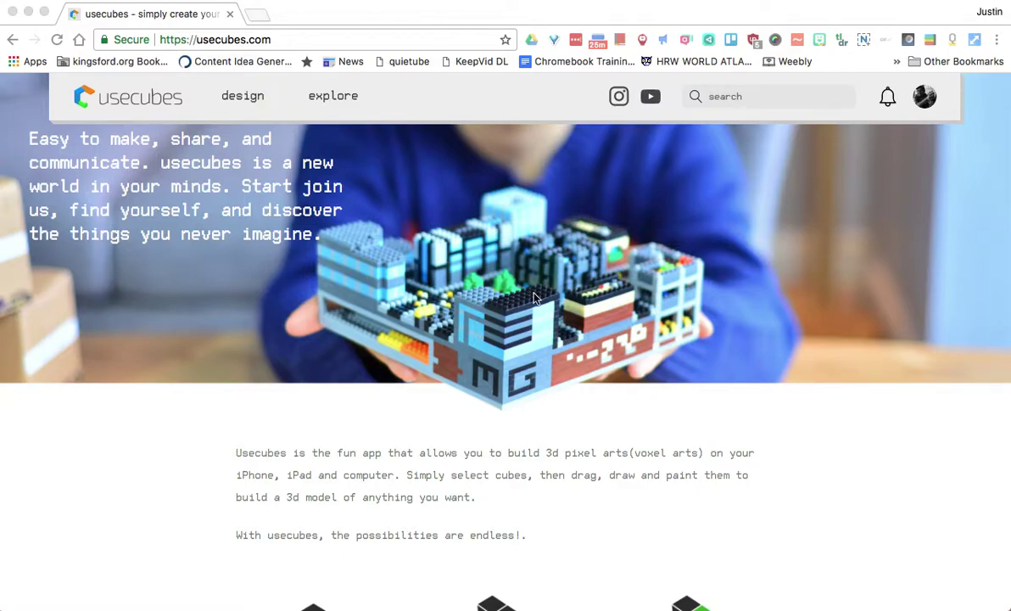
{"action": "scroll", "coordinate": [493, 316], "scroll_direction": "up", "scroll_amount": 4}
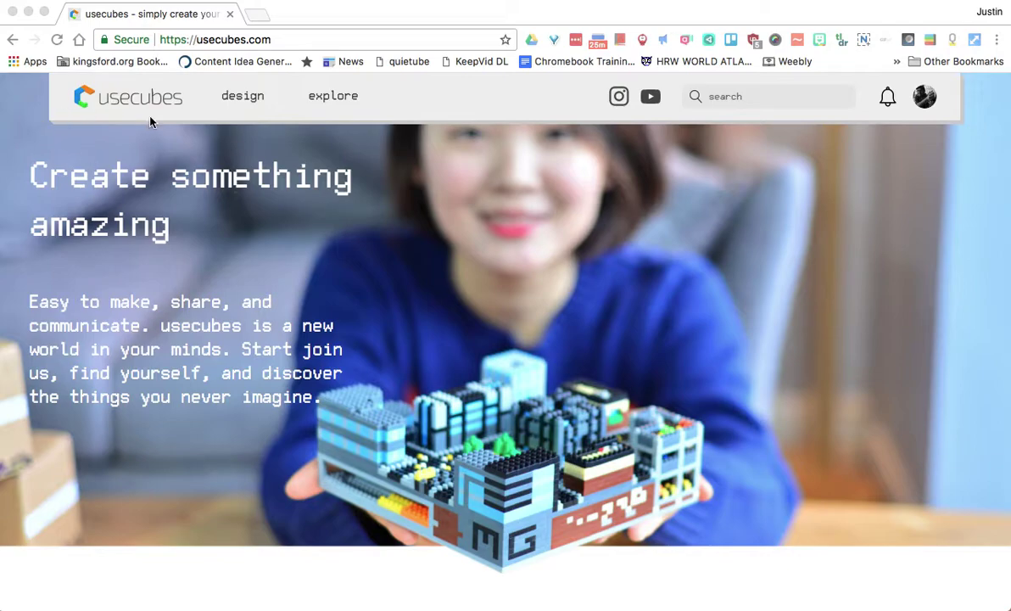
Step: Open the account's profile page and scroll down to the voxel tree model and back
{"action": "left_click", "coordinate": [927, 100]}
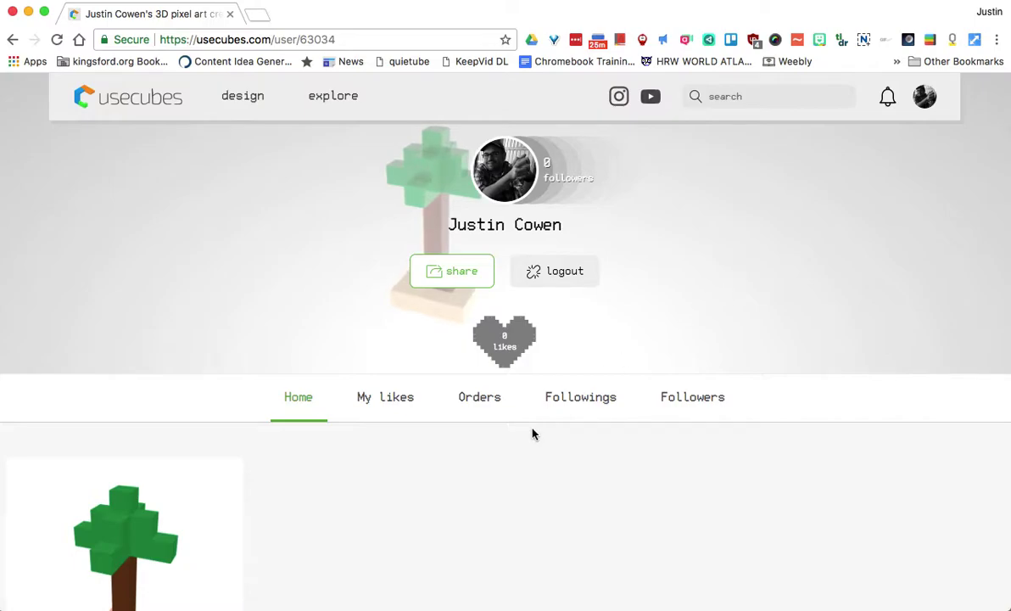
{"action": "scroll", "coordinate": [746, 331], "scroll_direction": "down", "scroll_amount": 2}
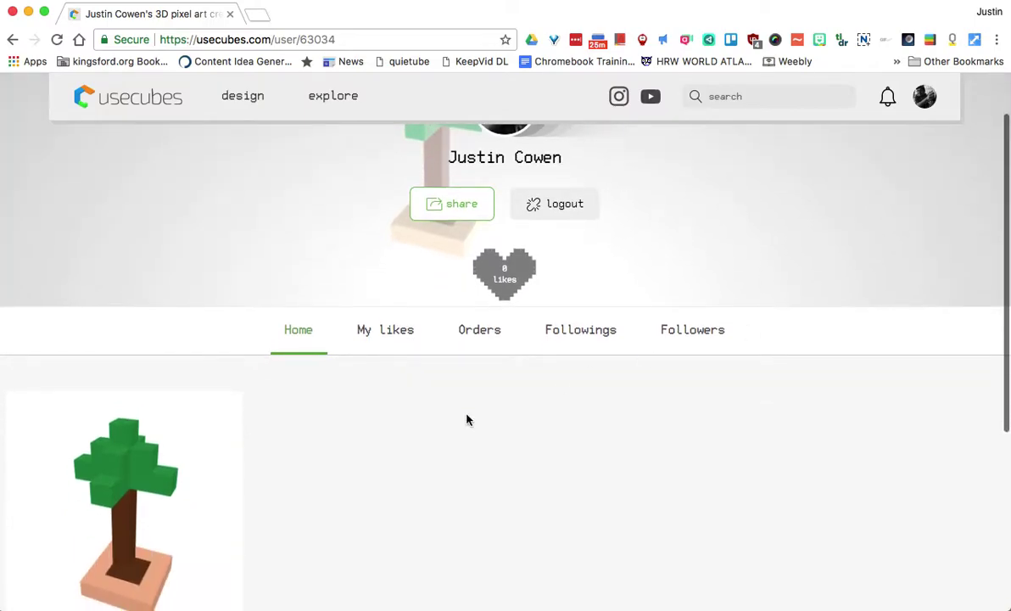
{"action": "scroll", "coordinate": [348, 481], "scroll_direction": "up", "scroll_amount": 2}
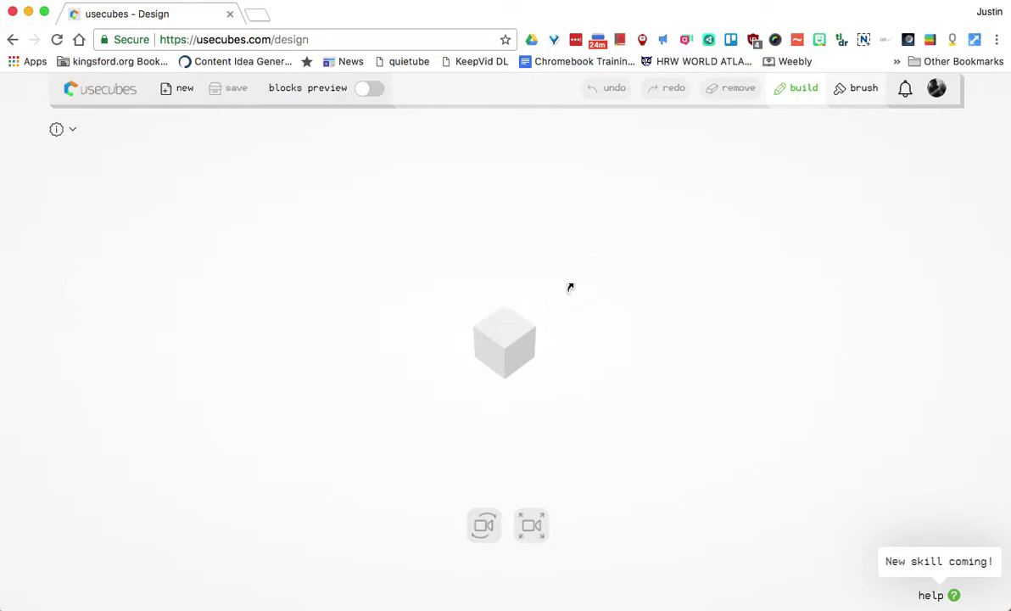
Step: Orbit and zoom the view around the single starting cube
{"action": "left_click_drag", "start_coordinate": [570, 288], "coordinate": [629, 315]}
{"action": "scroll", "coordinate": [629, 313], "scroll_direction": "down", "scroll_amount": 3}
{"action": "scroll", "coordinate": [628, 313], "scroll_direction": "up", "scroll_amount": 5}
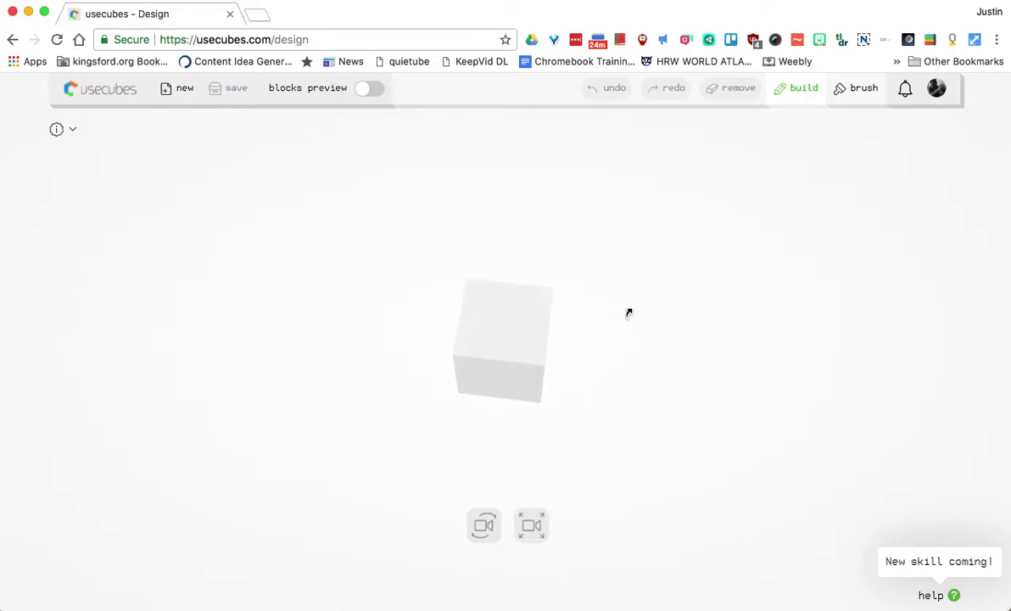
{"action": "scroll", "coordinate": [628, 313], "scroll_direction": "down", "scroll_amount": 5}
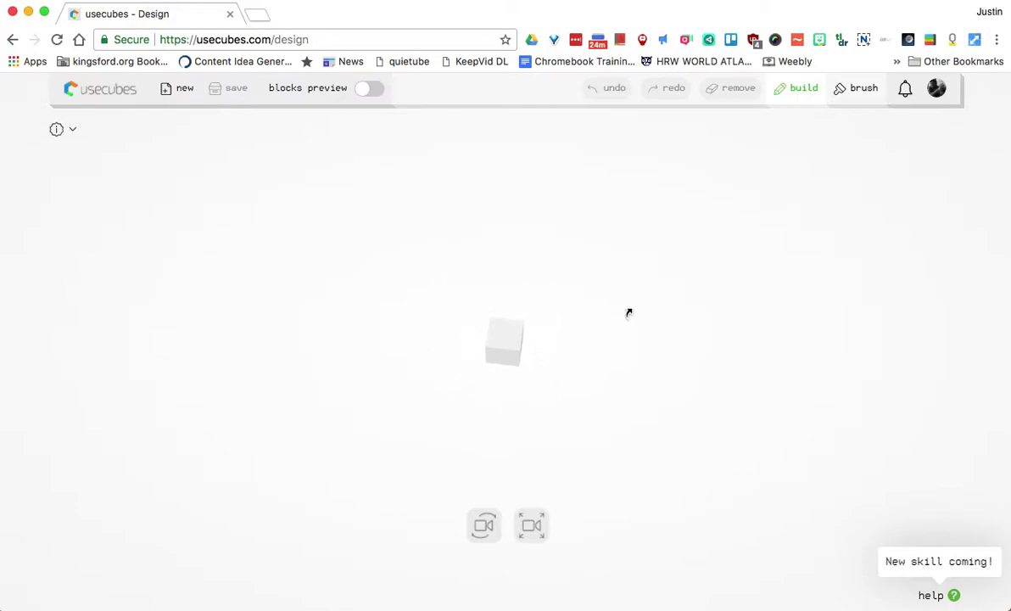
Step: Extrude the starting cube into a long row, then a perpendicular row, widening it into a slab
{"action": "left_click_drag", "start_coordinate": [596, 371], "coordinate": [558, 331]}
{"action": "left_click", "coordinate": [520, 352]}
{"action": "left_click_drag", "start_coordinate": [525, 351], "coordinate": [645, 414]}
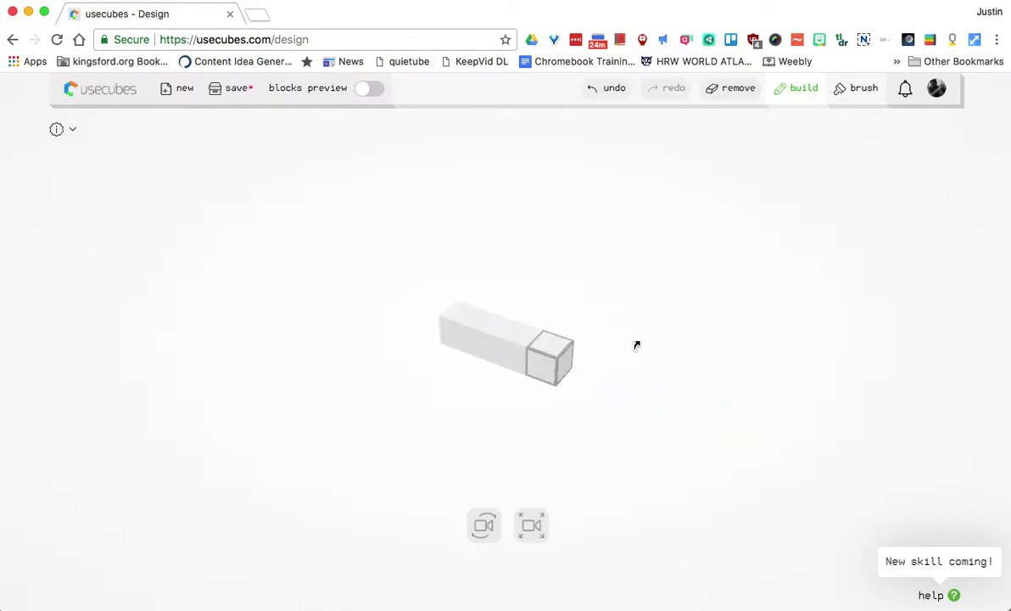
{"action": "mouse_move", "coordinate": [636, 344]}
{"action": "left_mouse_down"}
{"action": "mouse_move", "coordinate": [629, 352]}
{"action": "mouse_move", "coordinate": [640, 327]}
{"action": "left_mouse_up"}
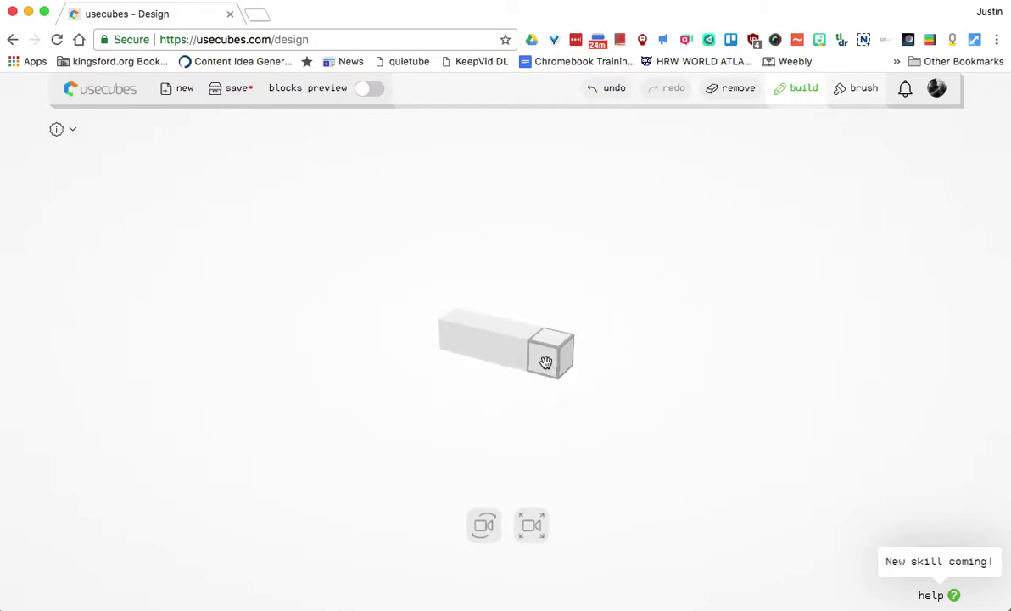
{"action": "left_click_drag", "start_coordinate": [545, 362], "coordinate": [502, 416]}
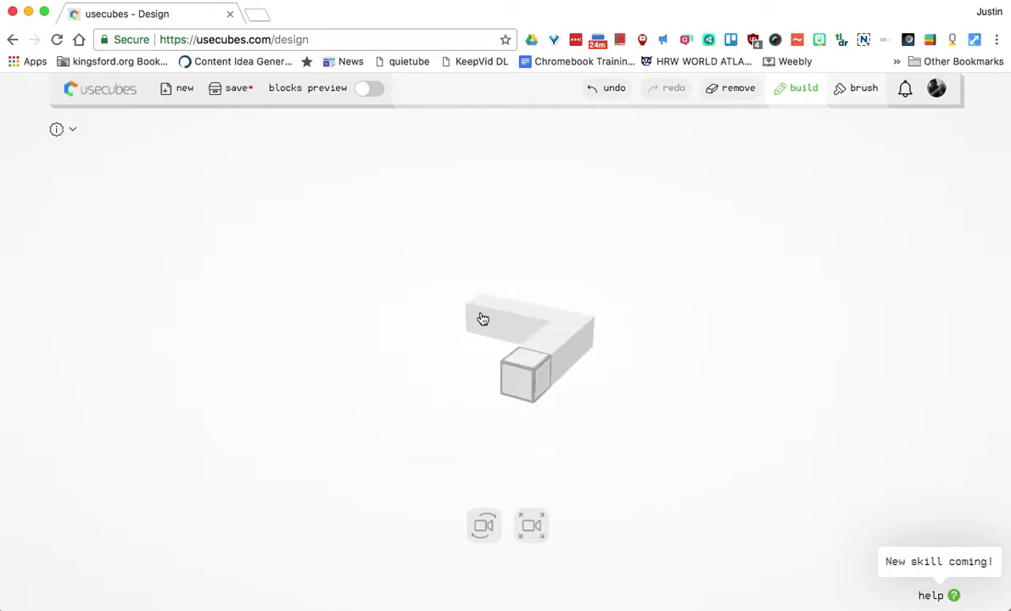
{"action": "left_click_drag", "start_coordinate": [482, 318], "coordinate": [482, 392]}
{"action": "left_click_drag", "start_coordinate": [550, 433], "coordinate": [542, 493]}
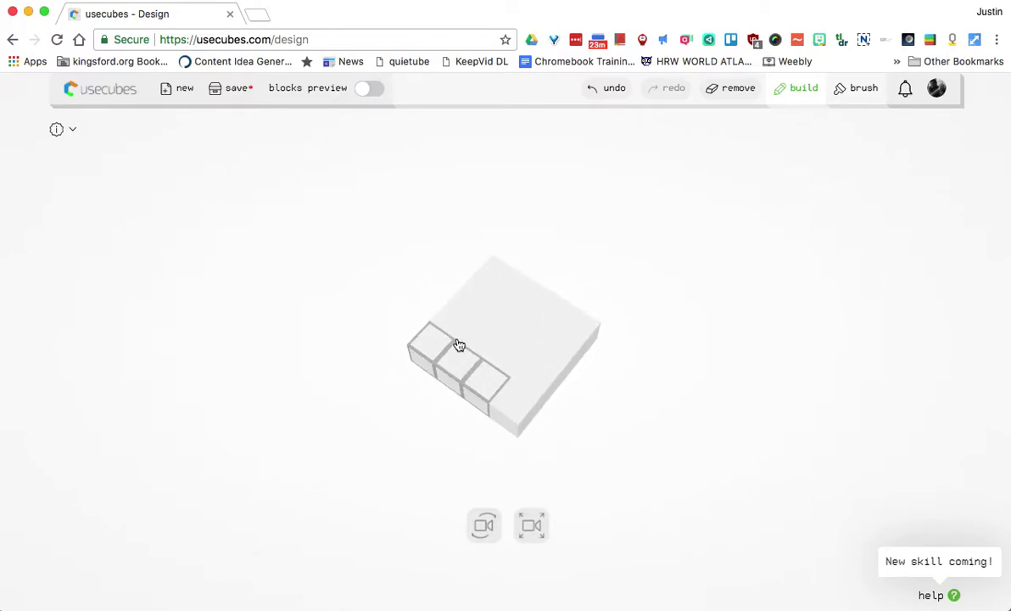
Step: Extend the slab four cubes from its corner toward the front edge to square it off
{"action": "left_click_drag", "start_coordinate": [372, 341], "coordinate": [467, 298]}
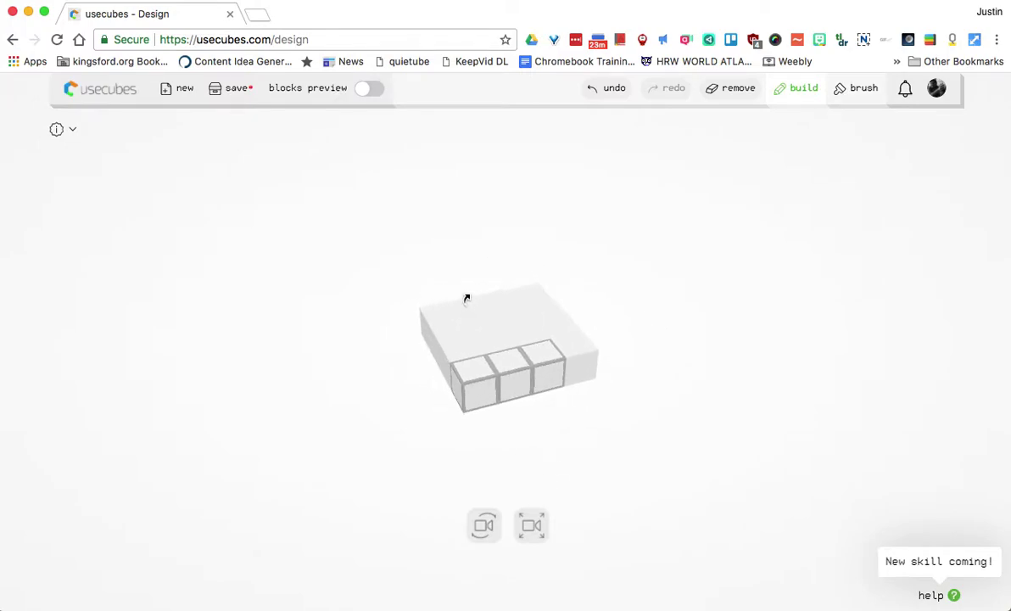
{"action": "left_click", "coordinate": [419, 329]}
{"action": "left_click_drag", "start_coordinate": [398, 341], "coordinate": [420, 388]}
{"action": "left_click", "coordinate": [424, 343]}
{"action": "mouse_move", "coordinate": [420, 342]}
{"action": "left_mouse_down"}
{"action": "mouse_move", "coordinate": [509, 368]}
{"action": "mouse_move", "coordinate": [428, 368]}
{"action": "mouse_move", "coordinate": [422, 354]}
{"action": "left_mouse_up"}
{"action": "mouse_move", "coordinate": [431, 396]}
{"action": "left_mouse_down"}
{"action": "mouse_move", "coordinate": [422, 421]}
{"action": "mouse_move", "coordinate": [420, 410]}
{"action": "left_mouse_up"}
{"action": "left_click", "coordinate": [424, 341]}
{"action": "left_click_drag", "start_coordinate": [424, 340], "coordinate": [515, 417]}
{"action": "left_click_drag", "start_coordinate": [598, 455], "coordinate": [704, 487]}
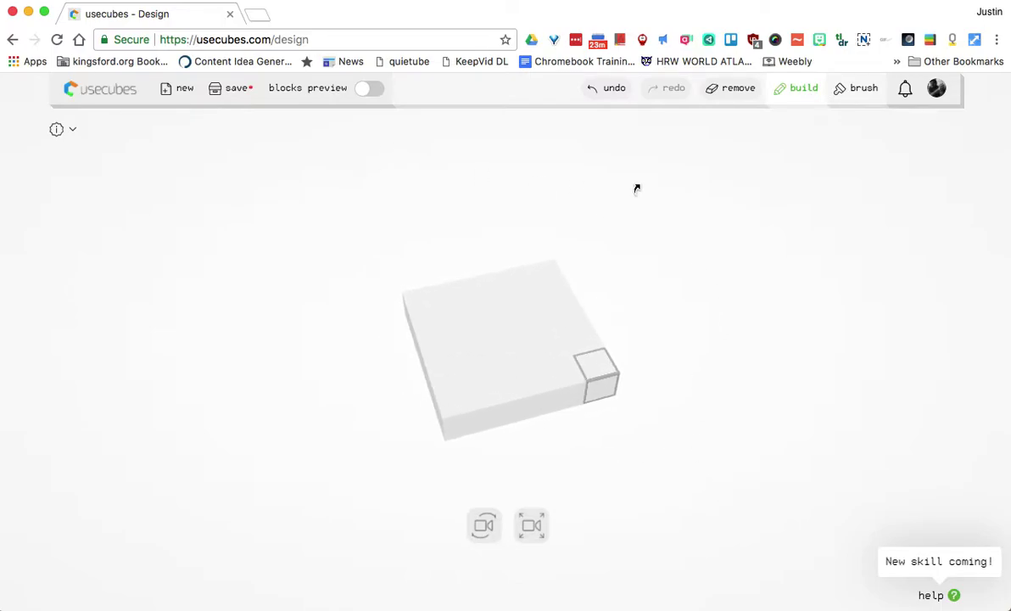
Step: Paint the slab's edges blue as water
{"action": "left_click", "coordinate": [861, 90]}
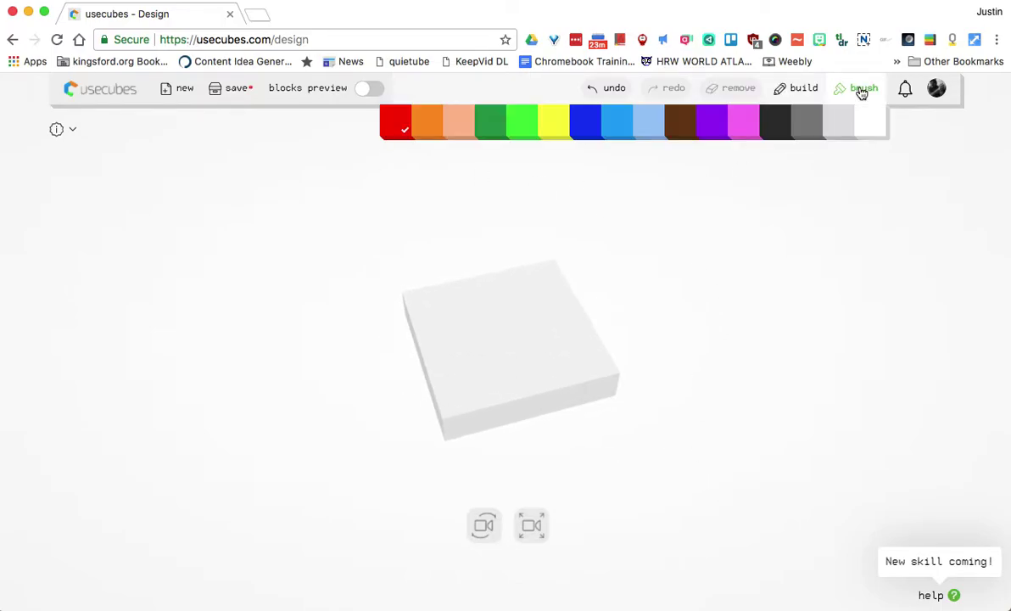
{"action": "left_click", "coordinate": [610, 131]}
{"action": "mouse_move", "coordinate": [412, 319]}
{"action": "left_mouse_down"}
{"action": "mouse_move", "coordinate": [455, 405]}
{"action": "mouse_move", "coordinate": [497, 387]}
{"action": "mouse_move", "coordinate": [605, 385]}
{"action": "left_mouse_up"}
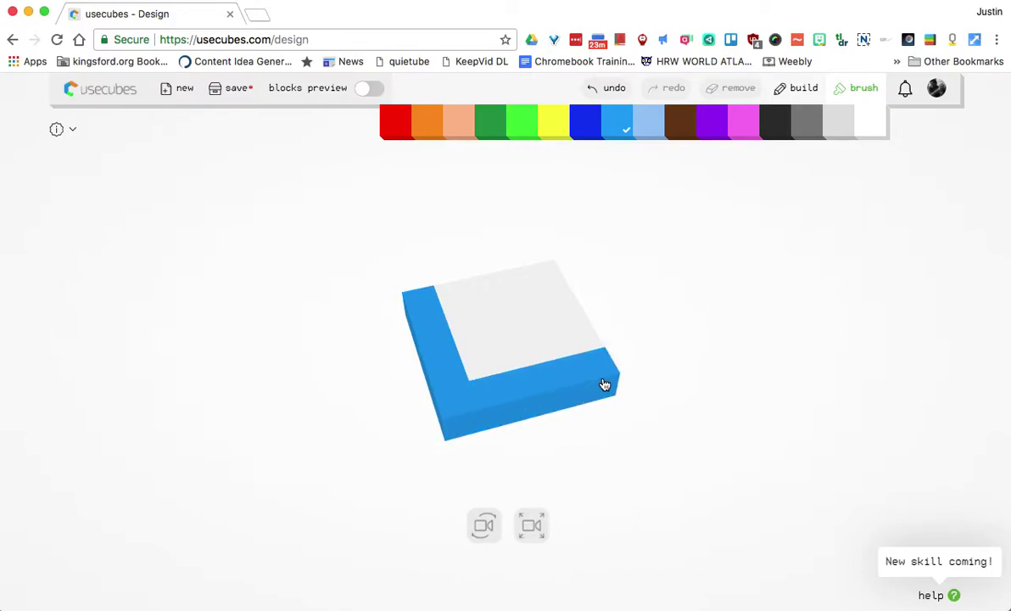
Step: Paint the rest of the slab's top peach as sand
{"action": "left_click", "coordinate": [670, 129]}
{"action": "left_click", "coordinate": [466, 124]}
{"action": "mouse_move", "coordinate": [543, 273]}
{"action": "left_mouse_down"}
{"action": "mouse_move", "coordinate": [466, 294]}
{"action": "mouse_move", "coordinate": [487, 367]}
{"action": "mouse_move", "coordinate": [565, 355]}
{"action": "mouse_move", "coordinate": [569, 338]}
{"action": "mouse_move", "coordinate": [550, 298]}
{"action": "mouse_move", "coordinate": [510, 313]}
{"action": "mouse_move", "coordinate": [537, 336]}
{"action": "left_mouse_up"}
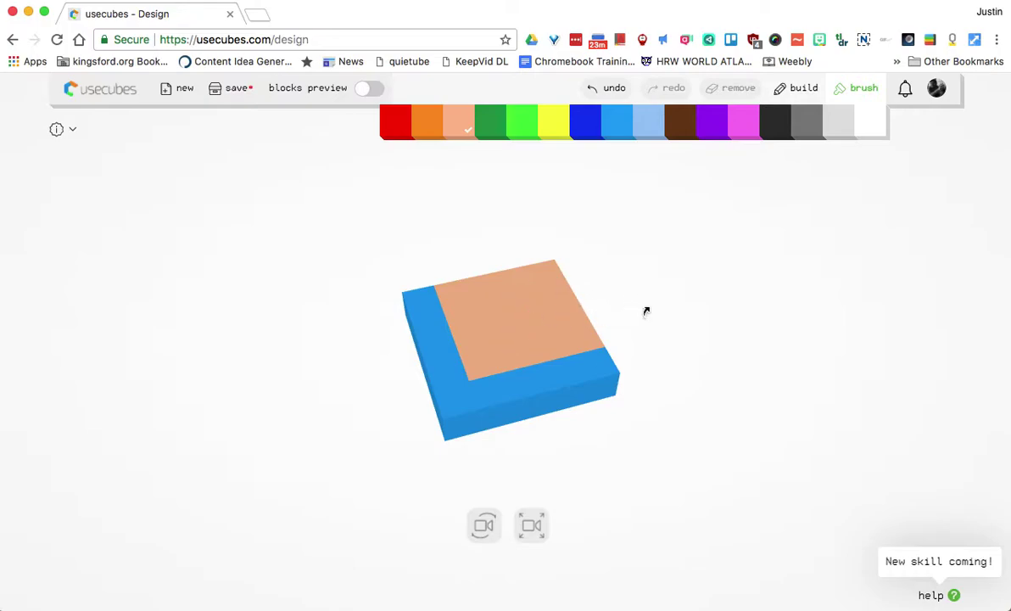
{"action": "left_click_drag", "start_coordinate": [646, 313], "coordinate": [664, 287]}
{"action": "left_click_drag", "start_coordinate": [669, 235], "coordinate": [669, 271]}
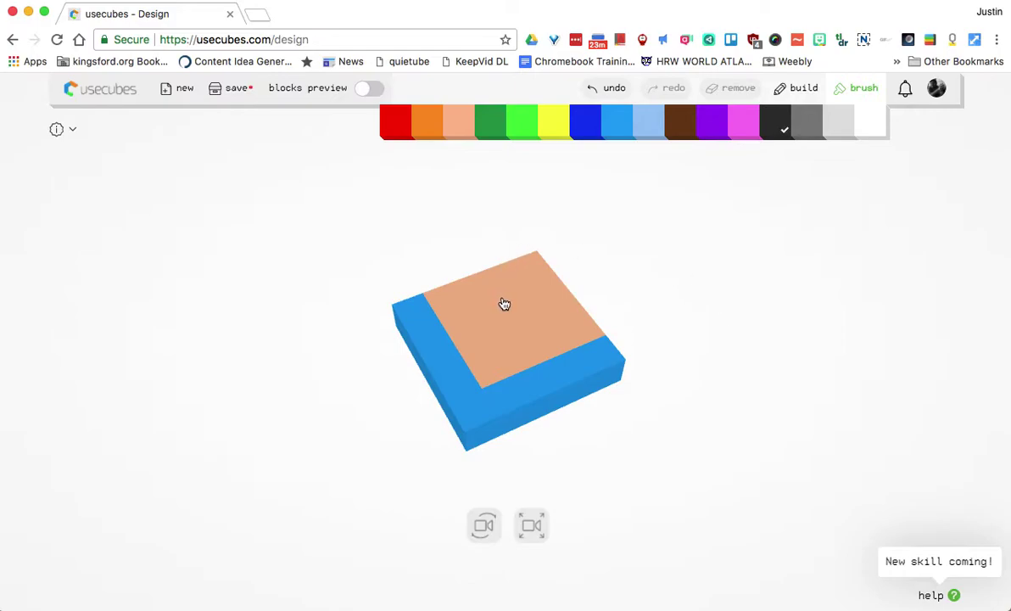
Step: Paint a single black cell on the sand where the pole will stand
{"action": "left_click_drag", "start_coordinate": [507, 305], "coordinate": [507, 285]}
{"action": "left_click", "coordinate": [462, 125]}
{"action": "left_click", "coordinate": [507, 276]}
Step: Extrude the black cell upward into a four-cube pole
{"action": "left_click", "coordinate": [797, 89]}
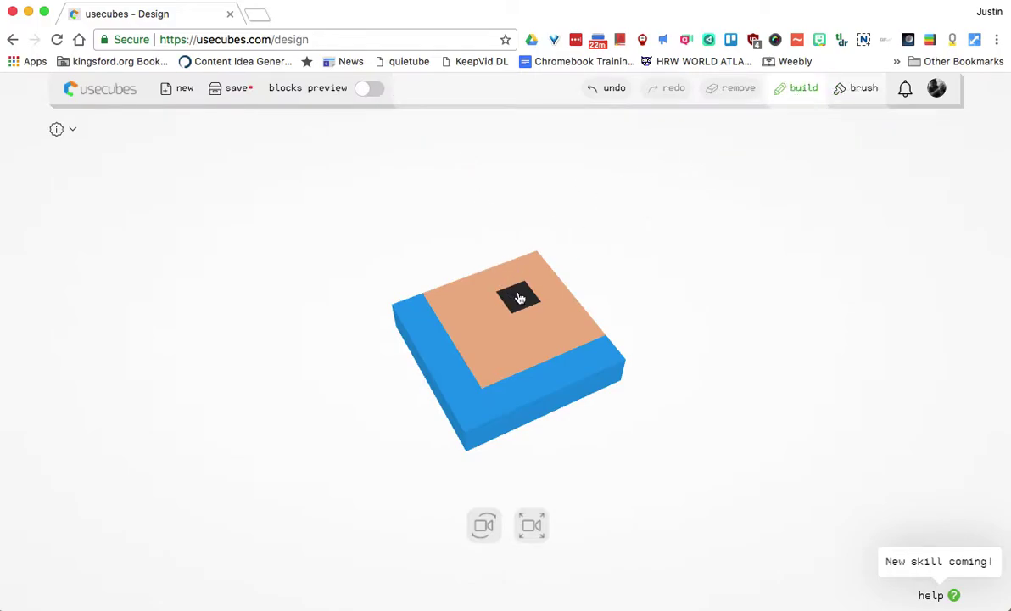
{"action": "left_click_drag", "start_coordinate": [520, 297], "coordinate": [523, 144]}
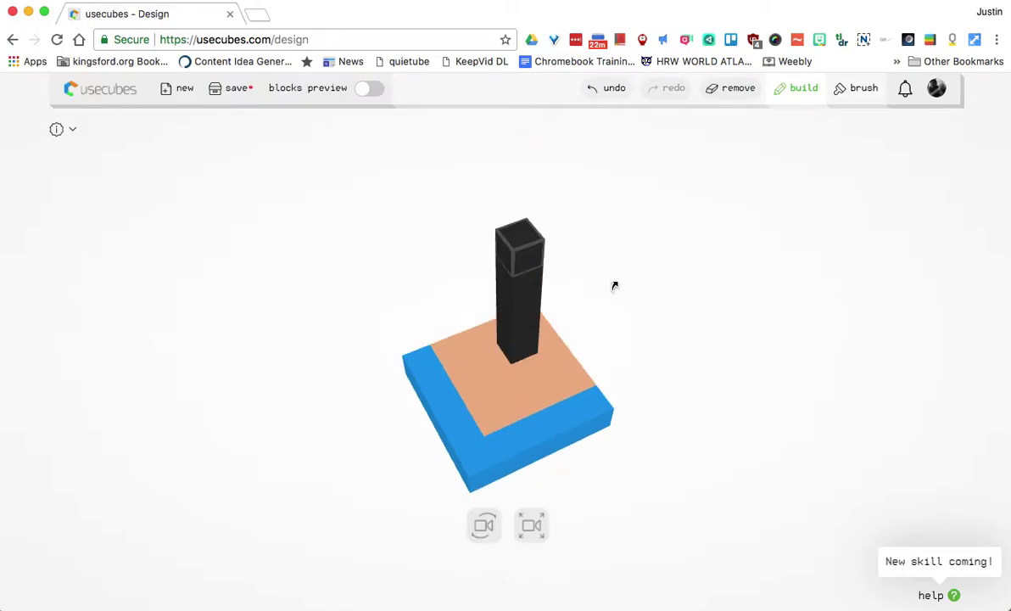
{"action": "left_click_drag", "start_coordinate": [614, 286], "coordinate": [671, 282]}
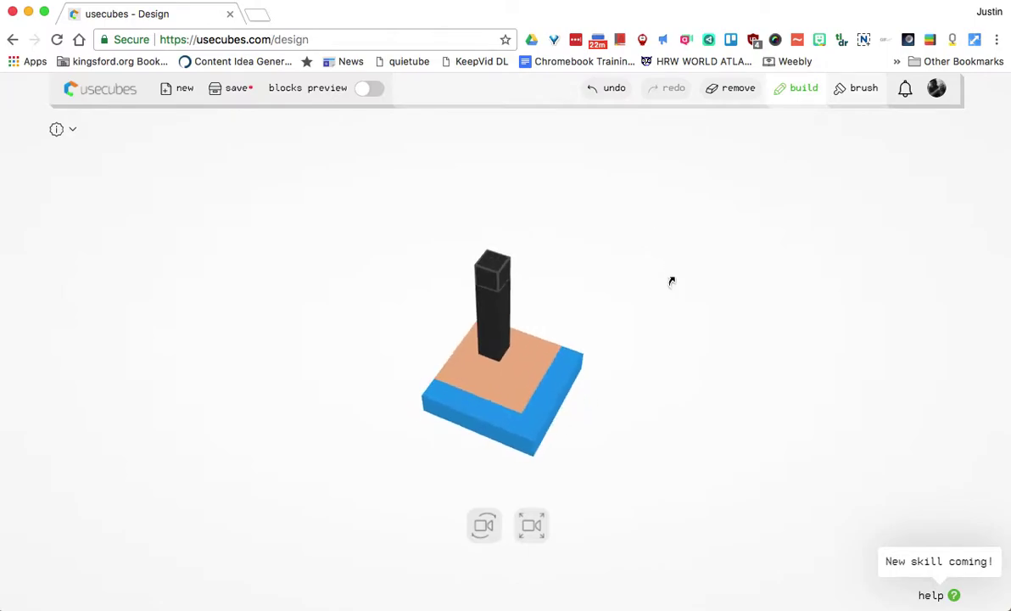
{"action": "left_click", "coordinate": [803, 93]}
{"action": "left_click_drag", "start_coordinate": [492, 258], "coordinate": [517, 318]}
{"action": "left_click_drag", "start_coordinate": [389, 307], "coordinate": [607, 338]}
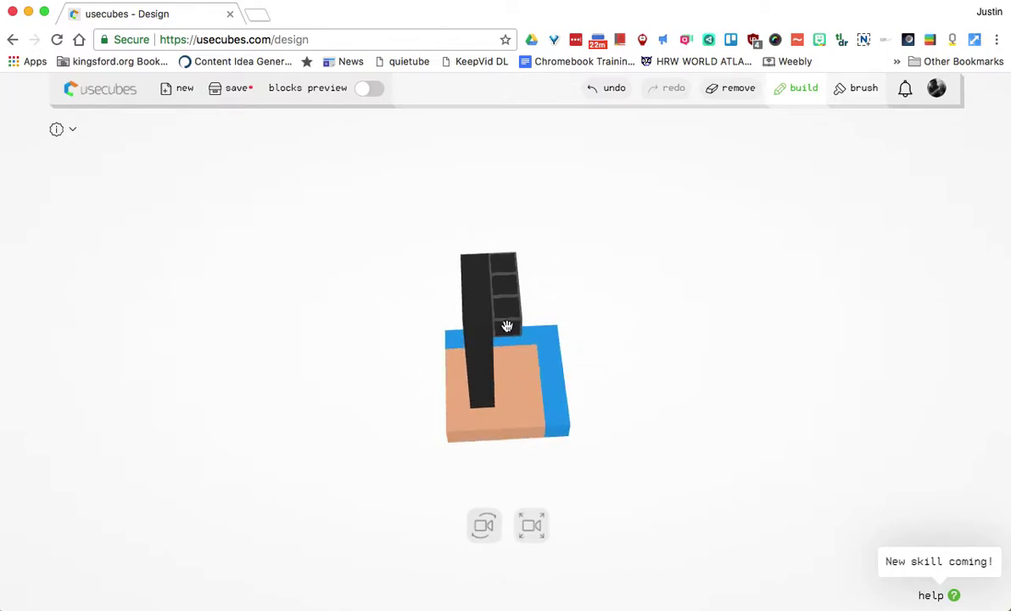
Step: Extend a wide black slab from the pole's top and remove the stray side cubes
{"action": "left_click_drag", "start_coordinate": [427, 368], "coordinate": [570, 359]}
{"action": "left_click_drag", "start_coordinate": [538, 326], "coordinate": [541, 363]}
{"action": "left_click", "coordinate": [493, 361]}
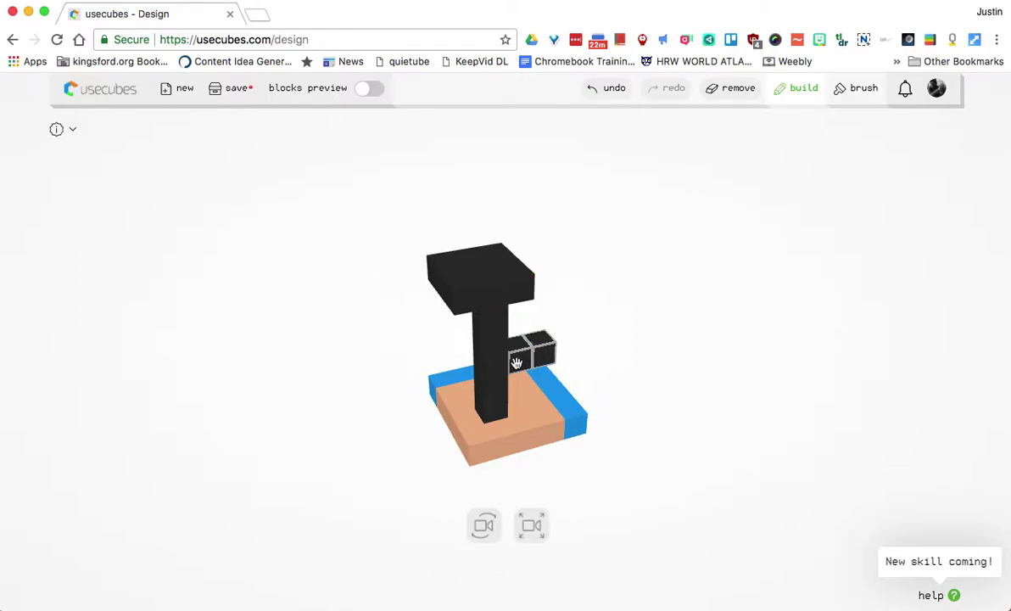
{"action": "left_click", "coordinate": [752, 88]}
{"action": "left_click_drag", "start_coordinate": [679, 264], "coordinate": [663, 285]}
{"action": "mouse_move", "coordinate": [514, 316]}
{"action": "left_mouse_down"}
{"action": "mouse_move", "coordinate": [458, 328]}
{"action": "mouse_move", "coordinate": [517, 315]}
{"action": "mouse_move", "coordinate": [488, 332]}
{"action": "mouse_move", "coordinate": [492, 305]}
{"action": "mouse_move", "coordinate": [524, 318]}
{"action": "left_mouse_up"}
{"action": "left_click_drag", "start_coordinate": [609, 341], "coordinate": [620, 369]}
{"action": "mouse_move", "coordinate": [507, 324]}
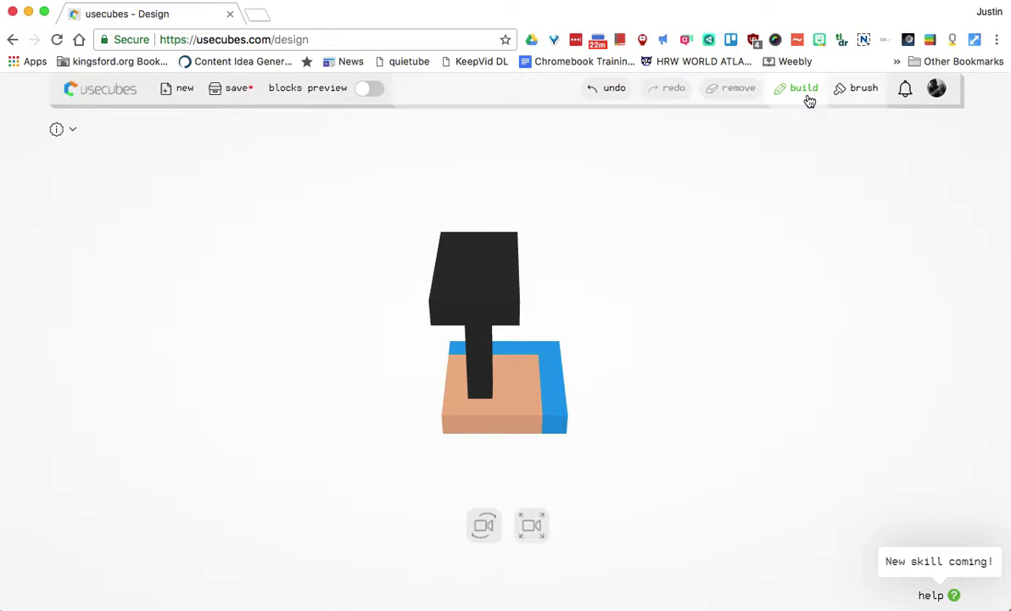
Step: Paint the black canopy slab red
{"action": "left_click", "coordinate": [842, 92]}
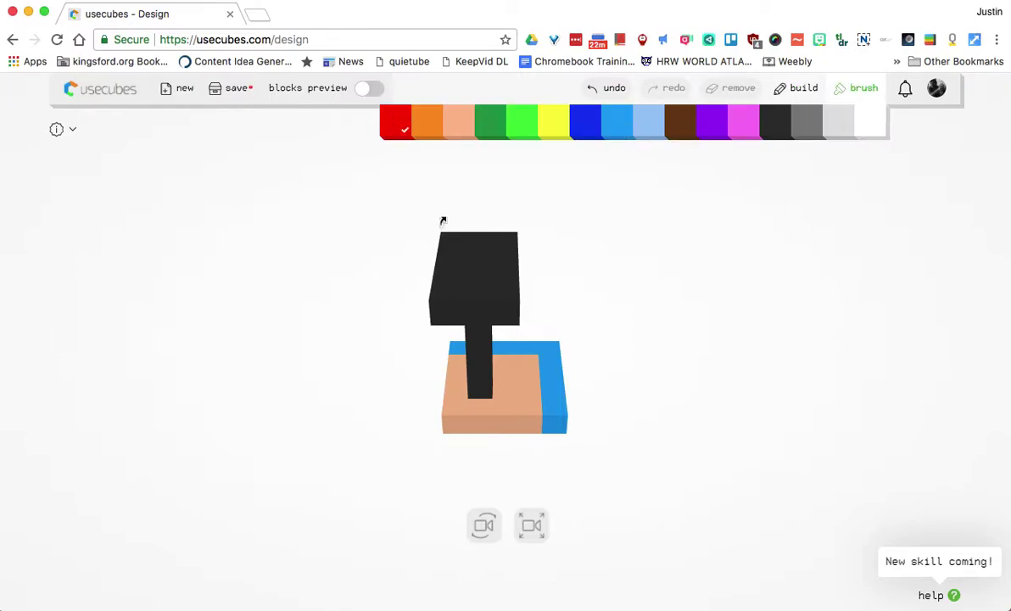
{"action": "left_click_drag", "start_coordinate": [457, 245], "coordinate": [482, 247]}
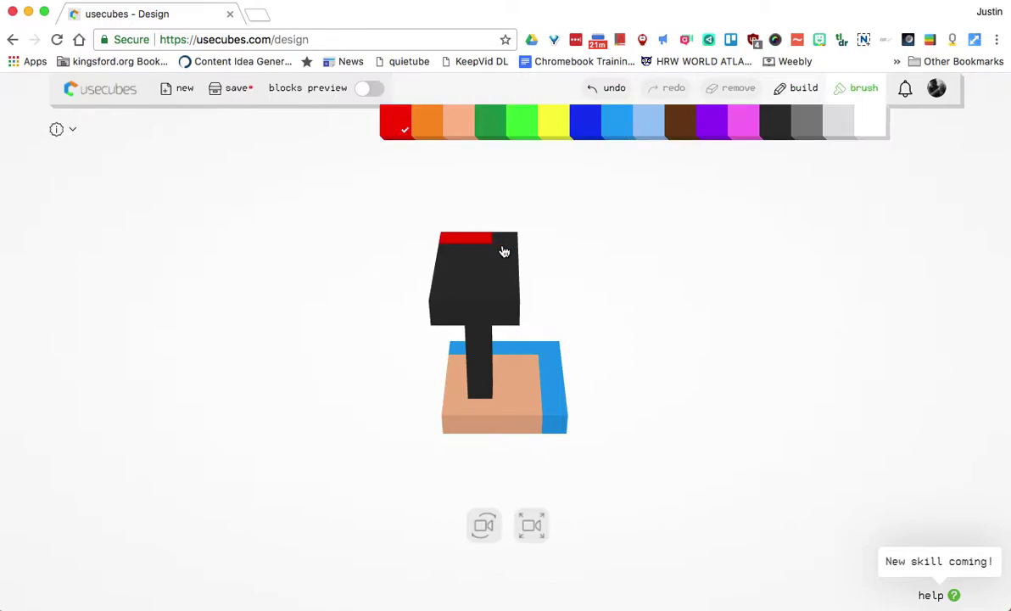
{"action": "left_click", "coordinate": [504, 252]}
{"action": "mouse_move", "coordinate": [508, 242]}
{"action": "left_mouse_down"}
{"action": "mouse_move", "coordinate": [478, 300]}
{"action": "mouse_move", "coordinate": [444, 293]}
{"action": "mouse_move", "coordinate": [455, 255]}
{"action": "mouse_move", "coordinate": [473, 257]}
{"action": "mouse_move", "coordinate": [479, 272]}
{"action": "mouse_move", "coordinate": [508, 246]}
{"action": "left_mouse_up"}
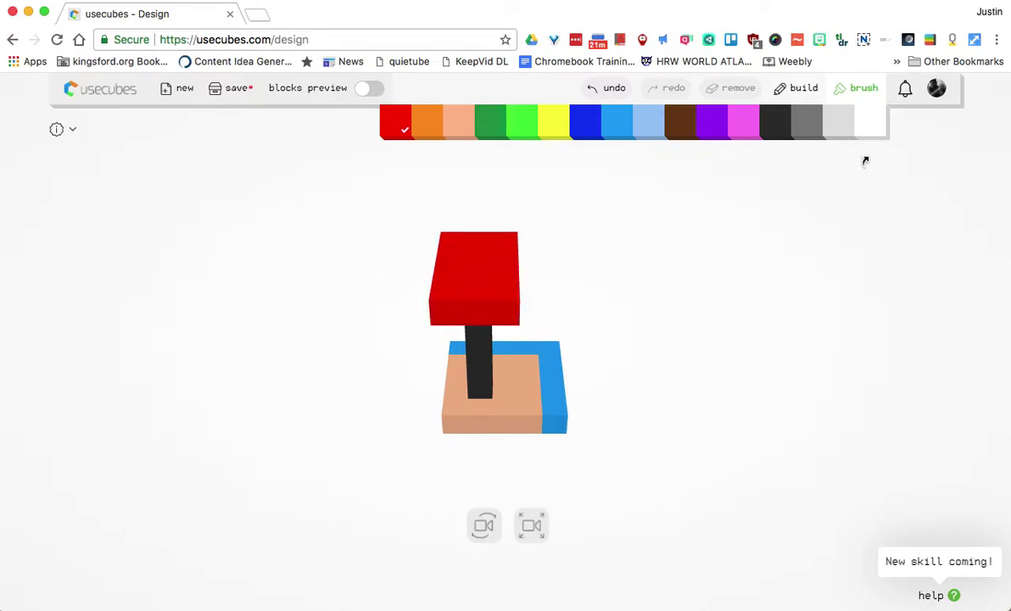
Step: Paint alternating white stripes across the red canopy
{"action": "left_click", "coordinate": [872, 129]}
{"action": "left_click_drag", "start_coordinate": [452, 258], "coordinate": [505, 260]}
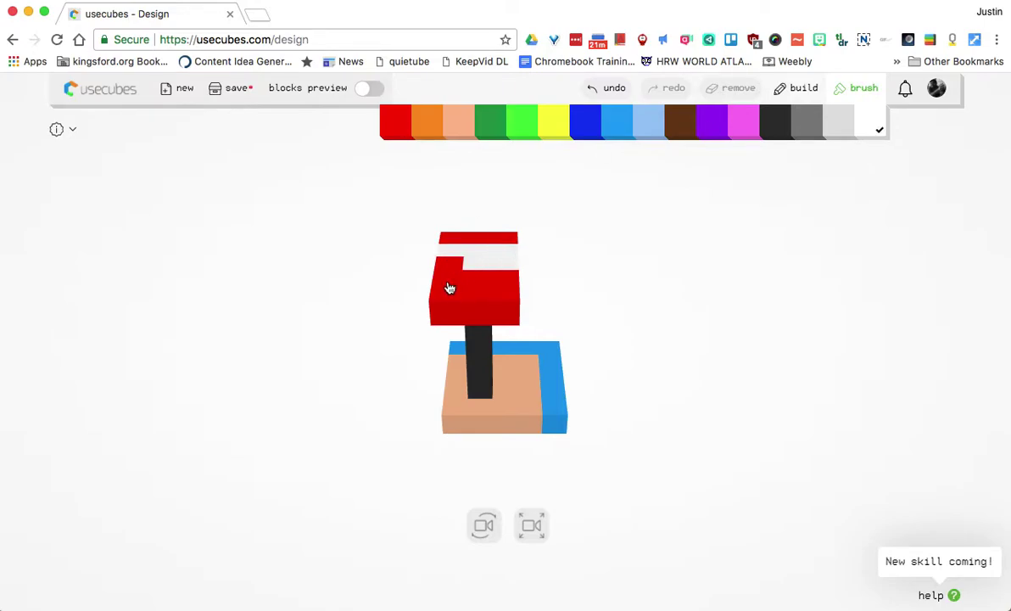
{"action": "left_click", "coordinate": [396, 125]}
{"action": "left_click", "coordinate": [500, 262]}
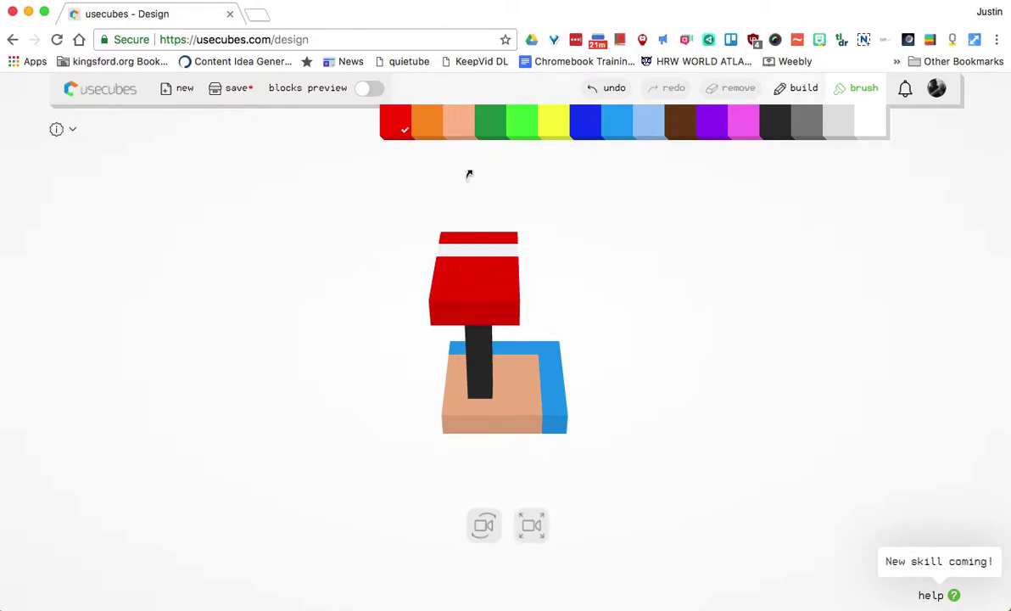
{"action": "left_click", "coordinate": [881, 124]}
{"action": "left_click_drag", "start_coordinate": [616, 325], "coordinate": [449, 256]}
{"action": "left_click", "coordinate": [455, 256]}
{"action": "left_click", "coordinate": [472, 286]}
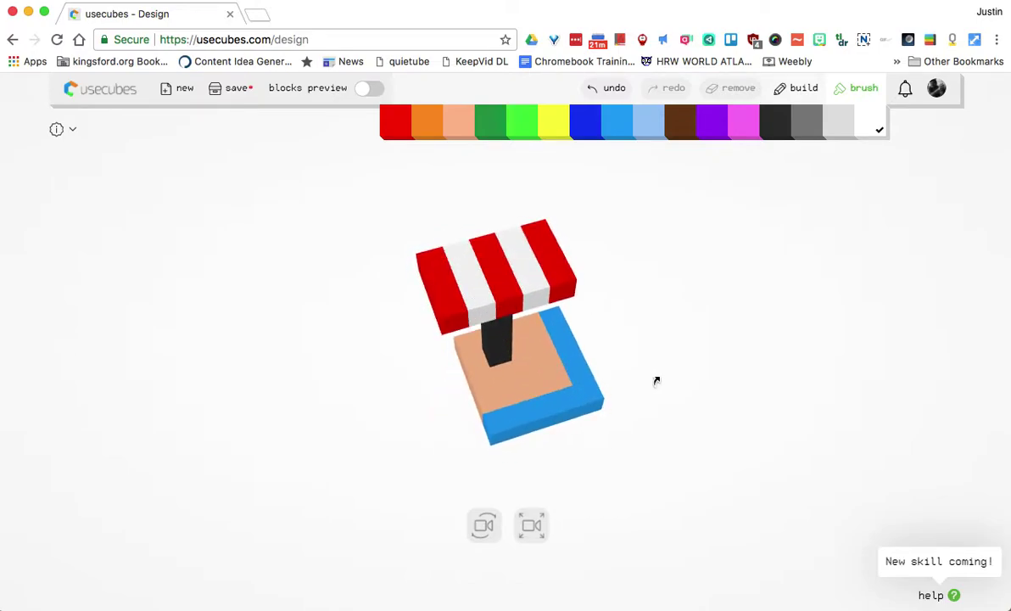
{"action": "mouse_move", "coordinate": [610, 353]}
{"action": "left_mouse_down"}
{"action": "mouse_move", "coordinate": [628, 331]}
{"action": "mouse_move", "coordinate": [542, 244]}
{"action": "mouse_move", "coordinate": [679, 341]}
{"action": "mouse_move", "coordinate": [714, 338]}
{"action": "mouse_move", "coordinate": [636, 339]}
{"action": "left_mouse_up"}
{"action": "scroll", "coordinate": [636, 338], "scroll_direction": "down", "scroll_amount": 2}
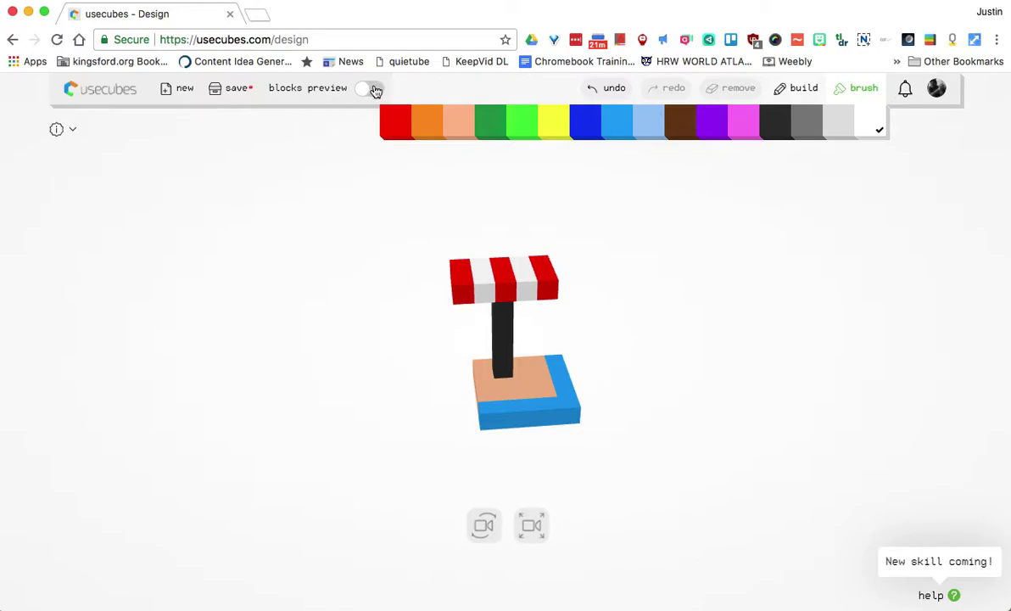
{"action": "left_click", "coordinate": [371, 89]}
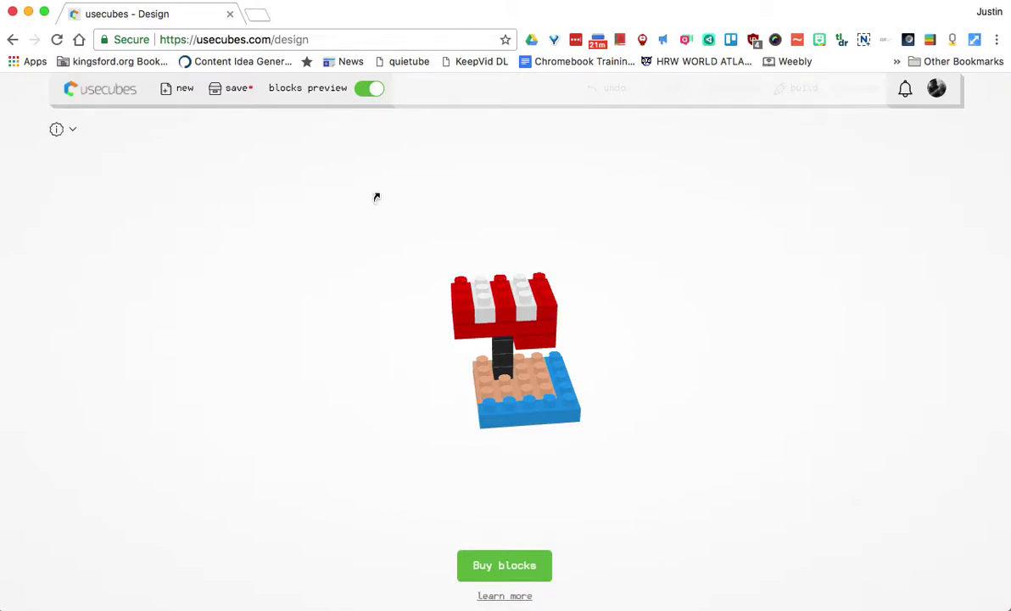
{"action": "left_click_drag", "start_coordinate": [403, 303], "coordinate": [402, 248]}
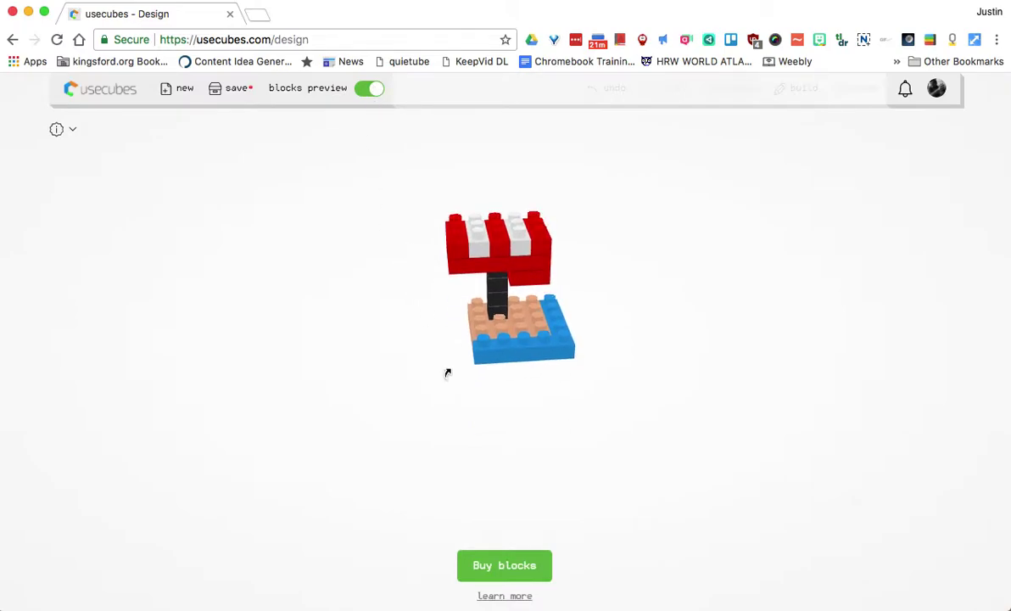
{"action": "left_click_drag", "start_coordinate": [447, 372], "coordinate": [424, 401]}
{"action": "left_click", "coordinate": [369, 89]}
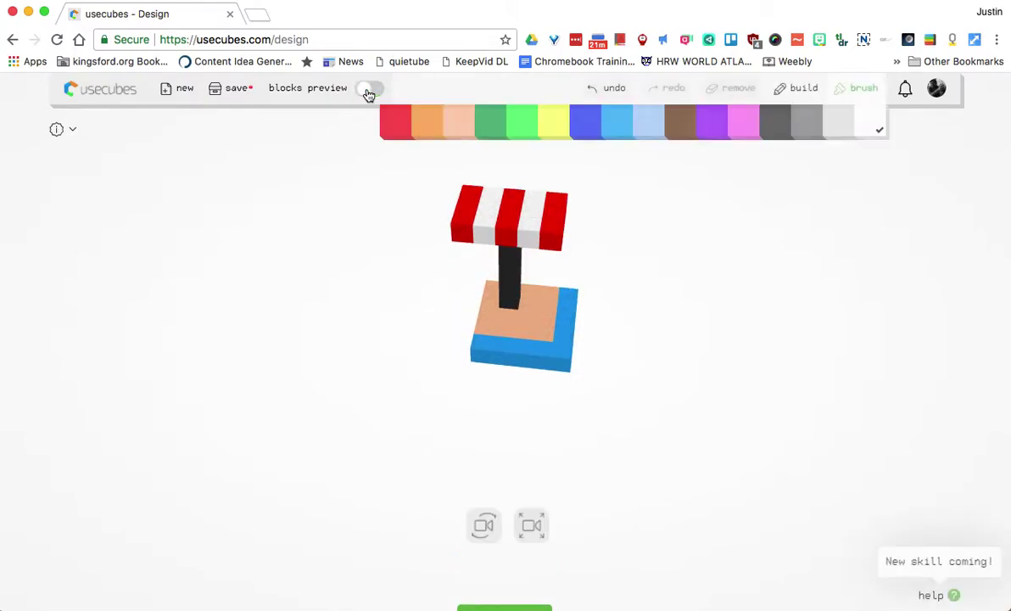
Step: Save the scene titled 'Beach' with Private left off
{"action": "left_click", "coordinate": [231, 89]}
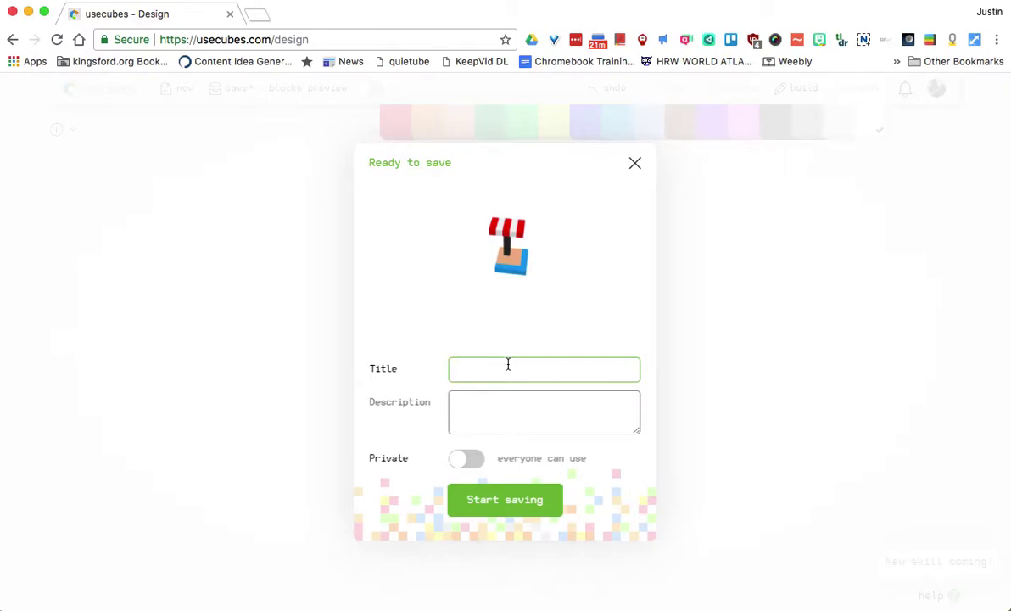
{"action": "left_click", "coordinate": [469, 464]}
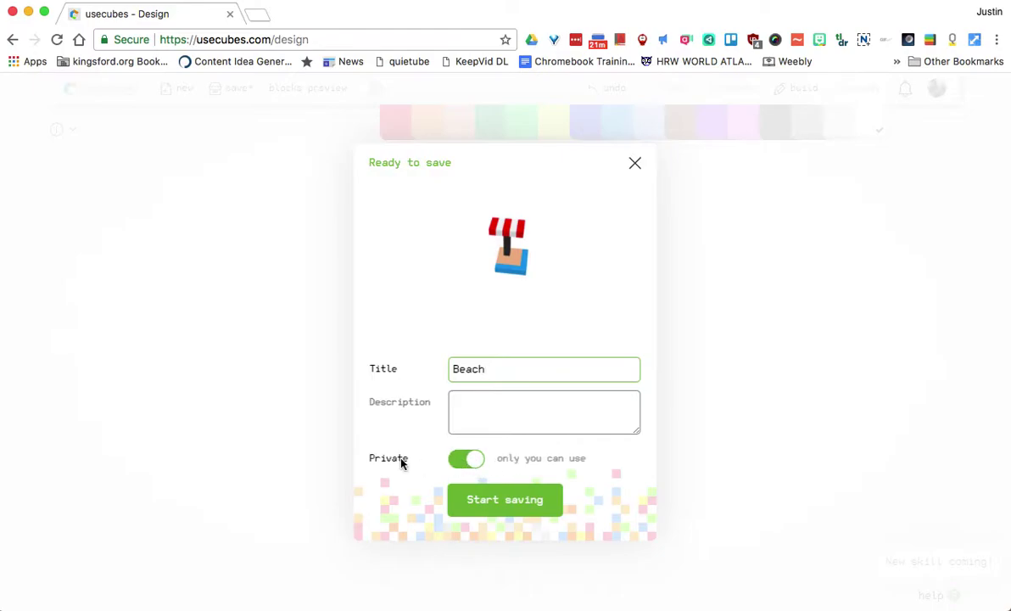
{"action": "left_click", "coordinate": [455, 464]}
{"action": "left_click", "coordinate": [463, 464]}
{"action": "left_click", "coordinate": [465, 463]}
{"action": "left_click", "coordinate": [466, 463]}
{"action": "left_click", "coordinate": [466, 464]}
{"action": "left_click", "coordinate": [477, 514]}
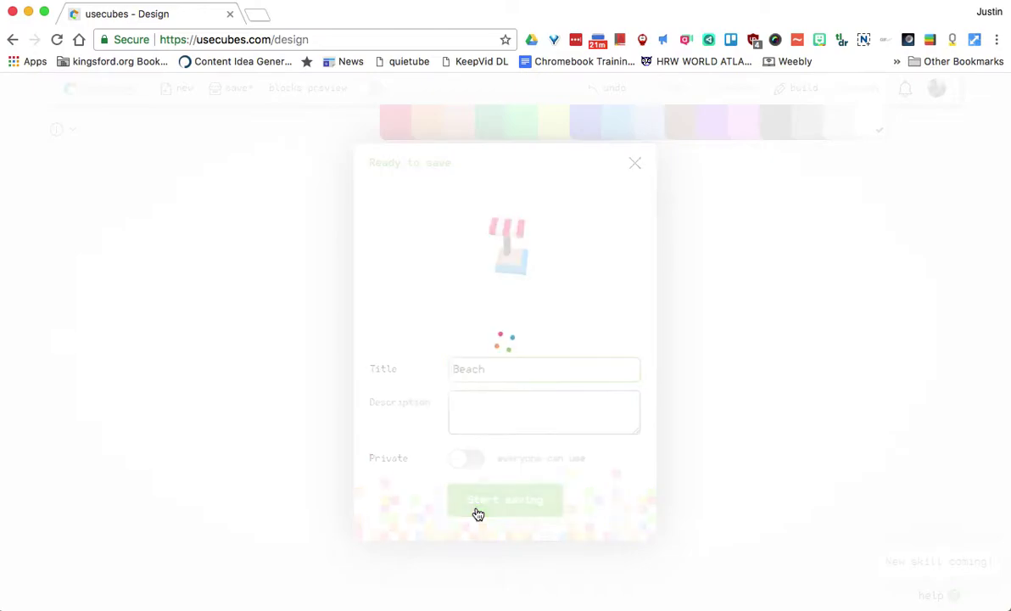